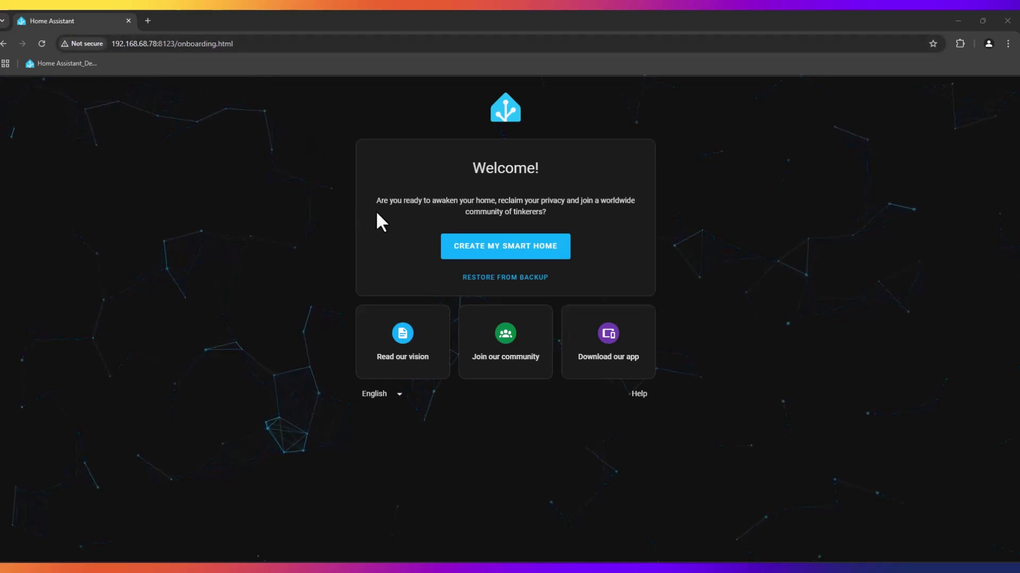
# Start a new smart home and fill in the owner account: name Demo, username demo, matching password.
pyautogui.click(490, 245)
pyautogui.click(394, 232)
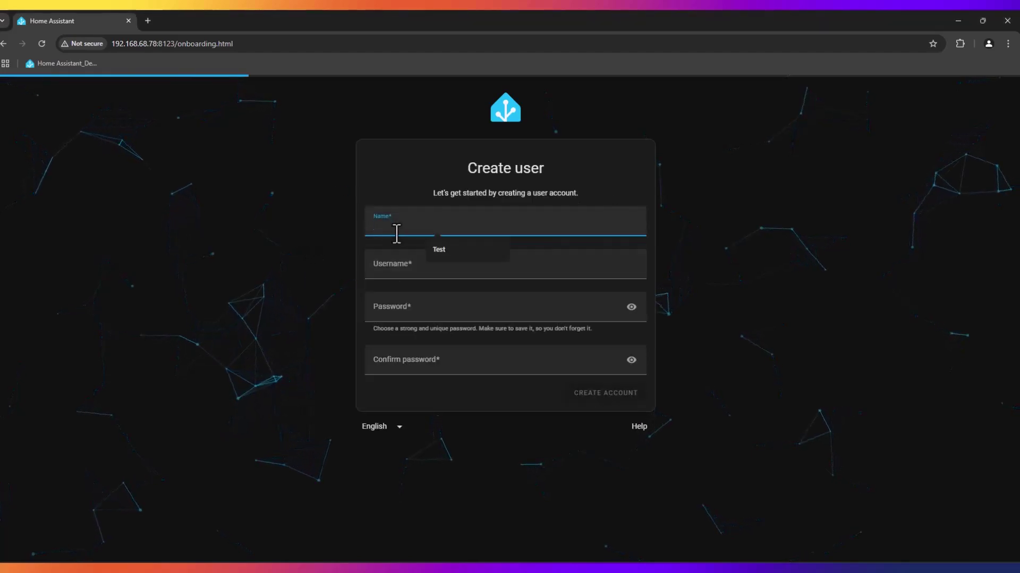
pyautogui.write('Demo')
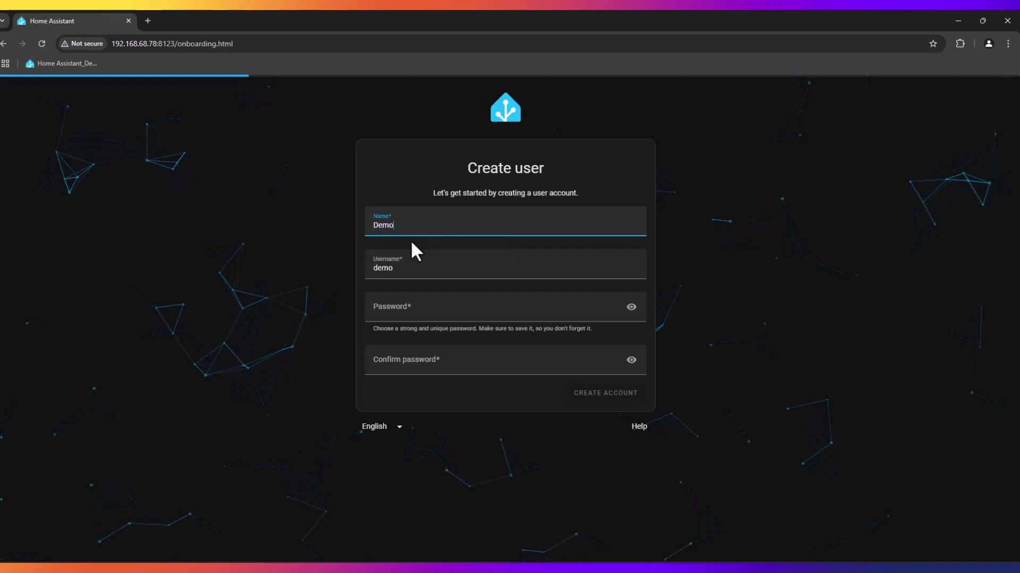
pyautogui.click(483, 307)
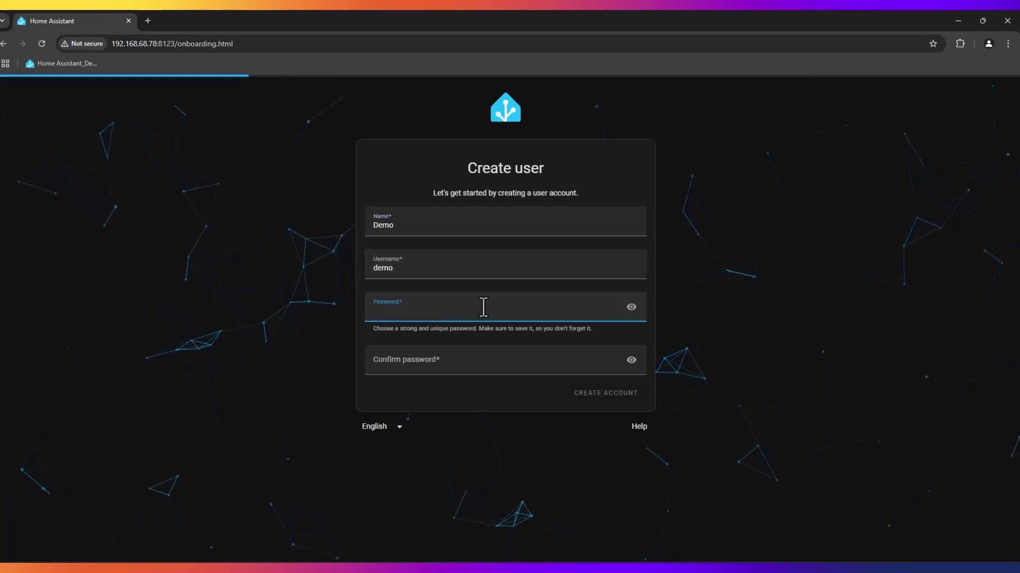
pyautogui.write('demo1')
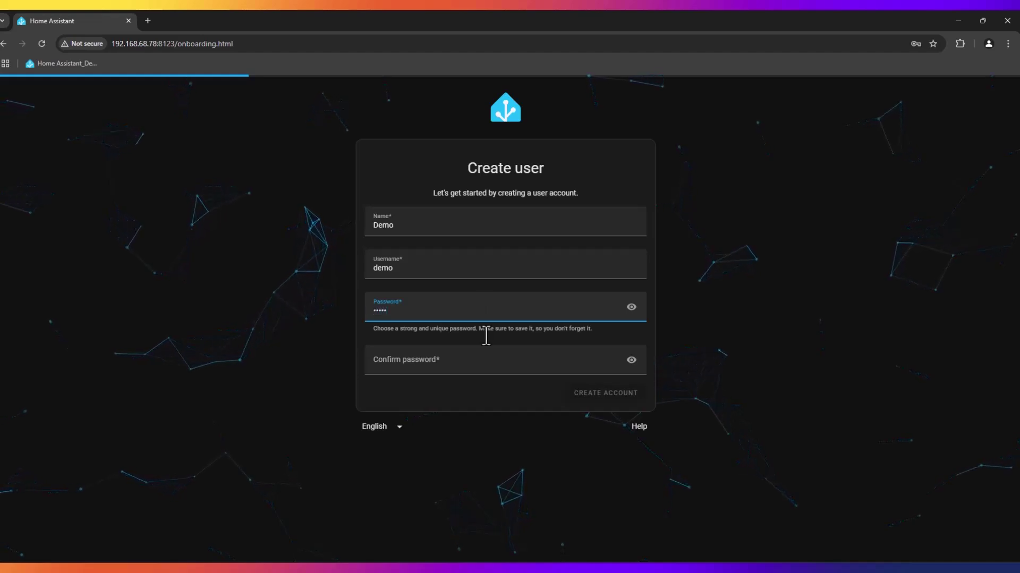
pyautogui.click(460, 363)
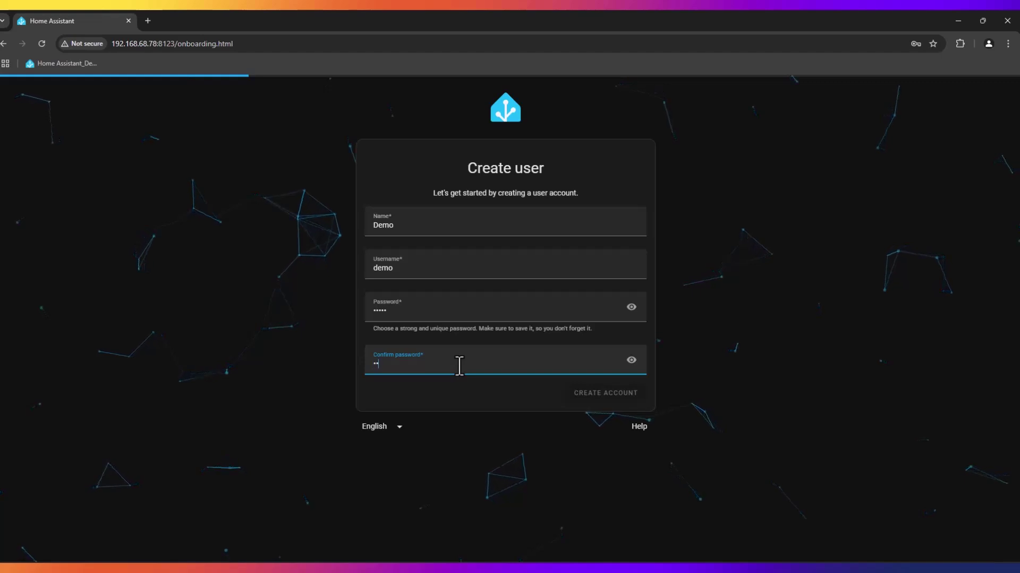
pyautogui.write('demo1')
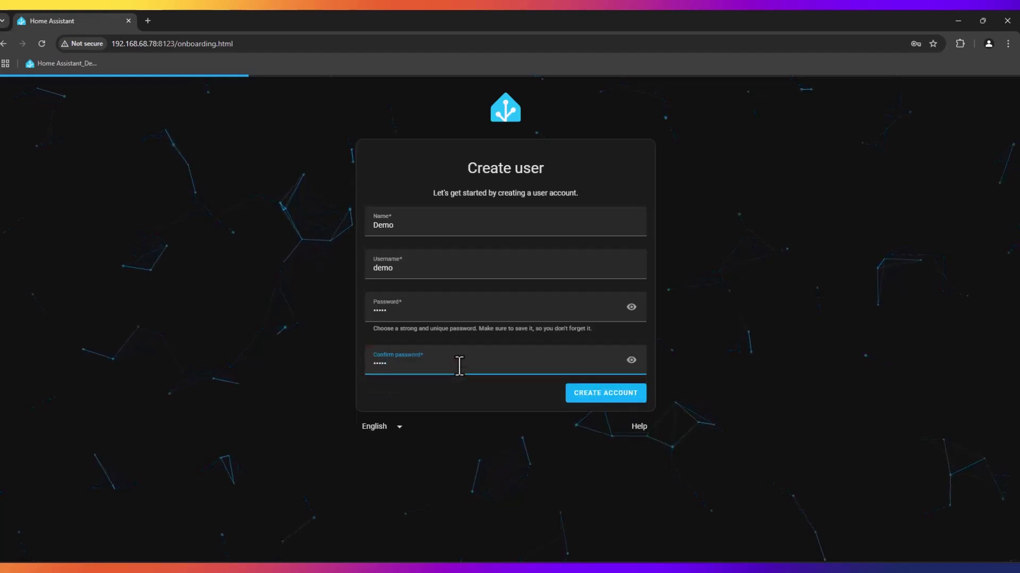
# Submit the new account and dismiss Chrome's password warning and save-password prompts.
pyautogui.click(625, 402)
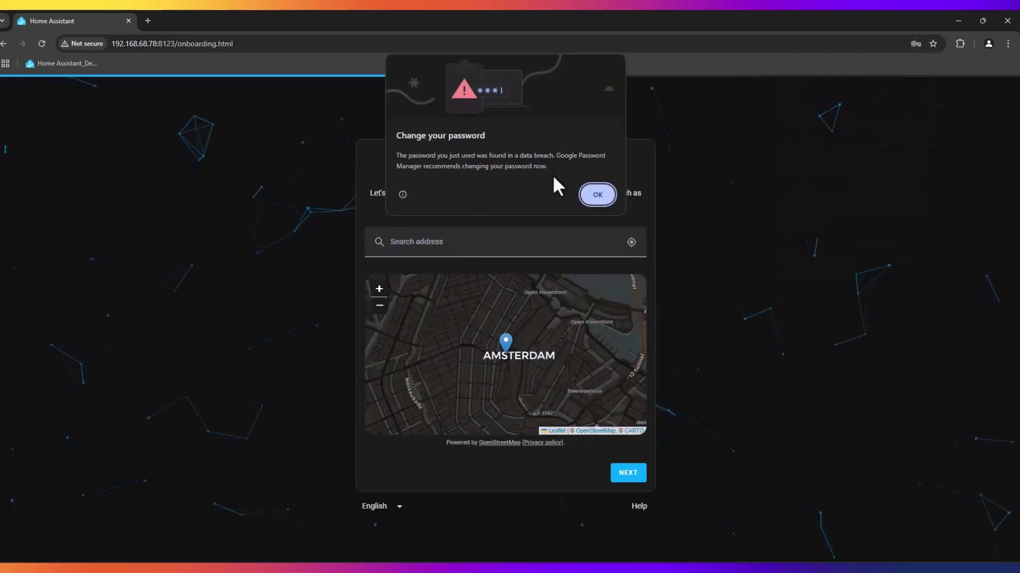
pyautogui.click(595, 196)
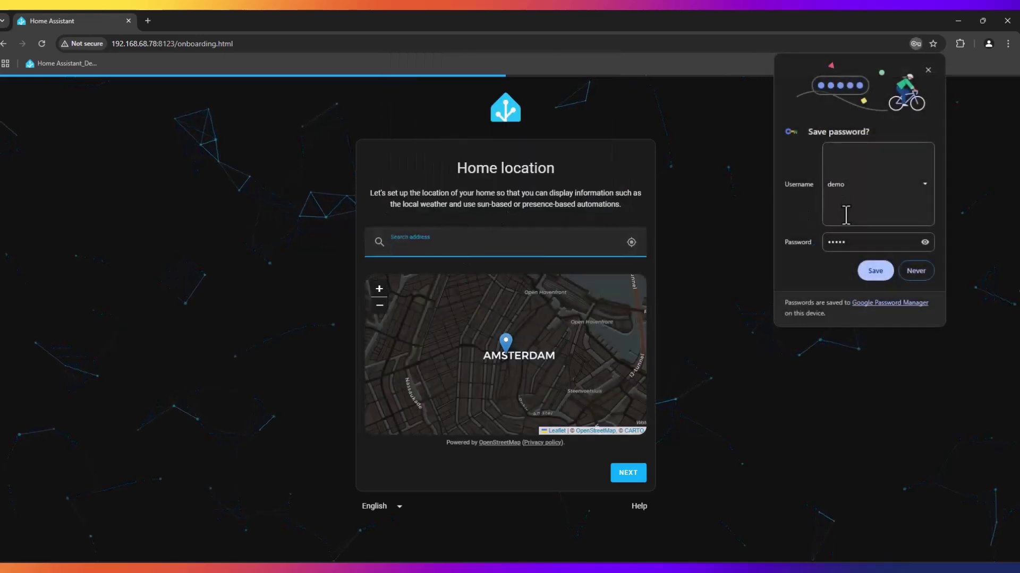
pyautogui.click(630, 352)
pyautogui.click(536, 242)
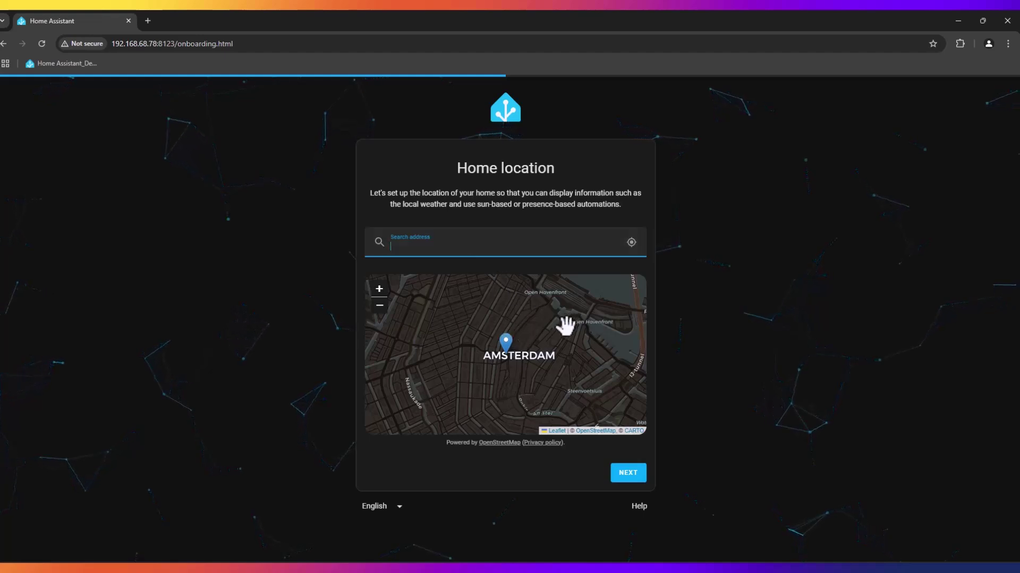
# Keep the default Amsterdam home location and set the country to United Kingdom.
pyautogui.click(630, 473)
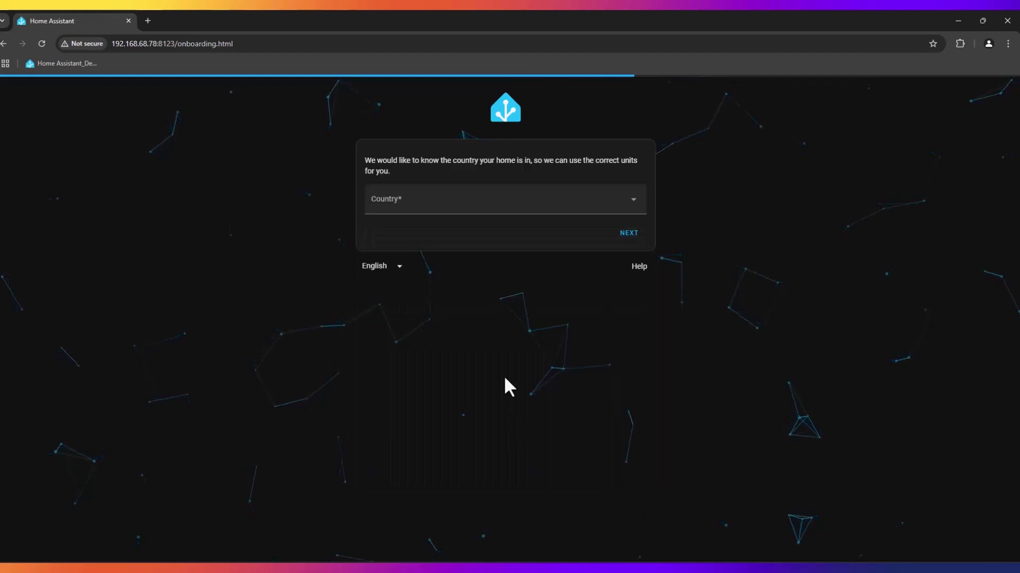
pyautogui.click(440, 206)
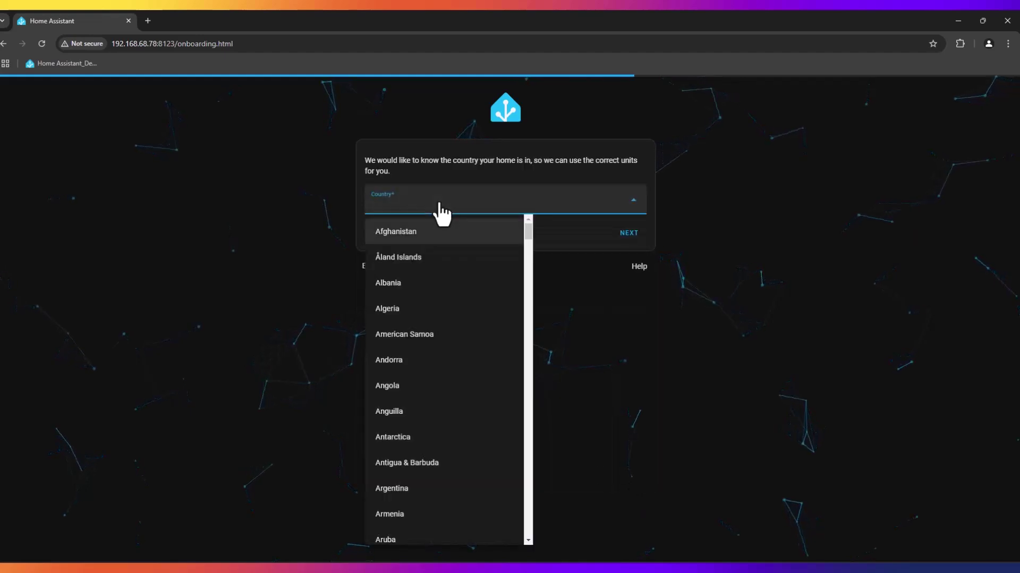
pyautogui.write('uk')
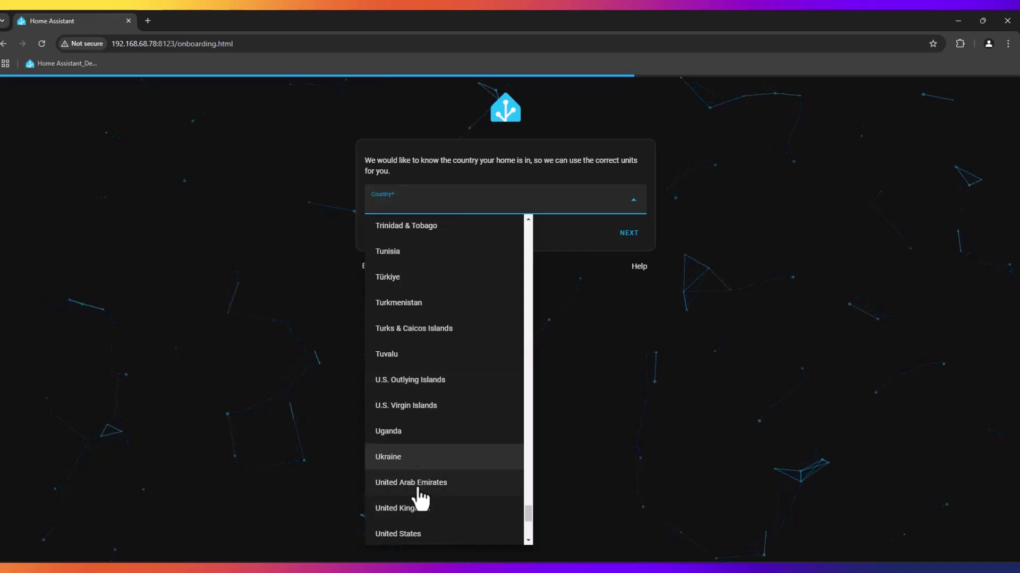
pyautogui.click(417, 509)
pyautogui.click(632, 234)
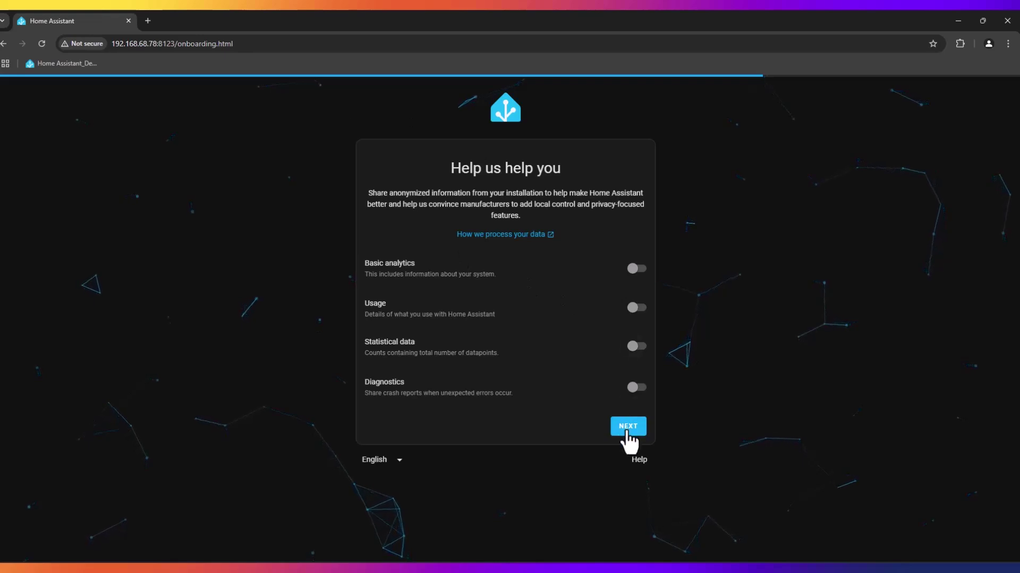
# Continue past the Help us help you page with all analytics toggles left off.
pyautogui.click(628, 426)
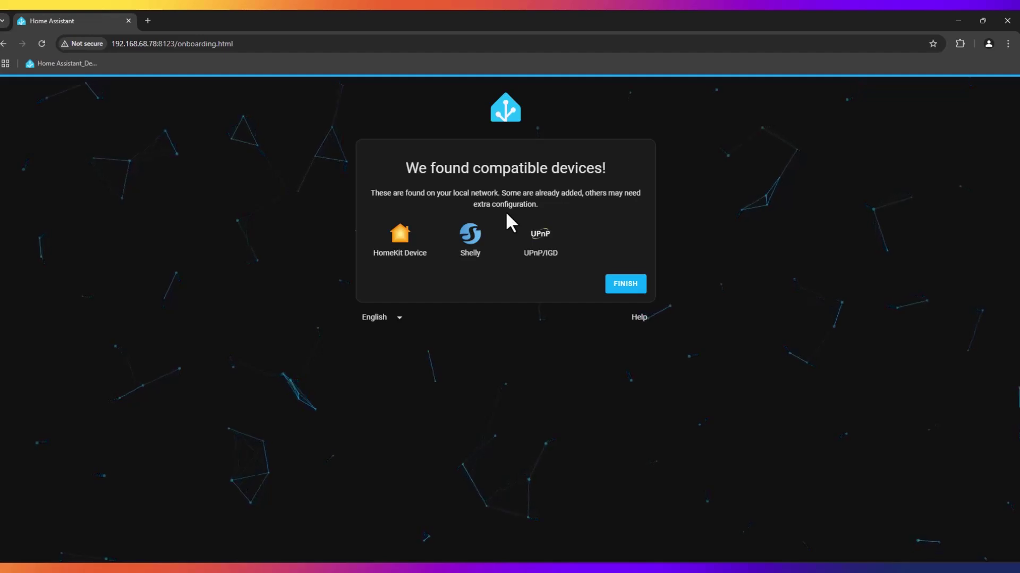
# Finish onboarding to reach the Overview dashboard showing the Demo person card.
pyautogui.click(625, 285)
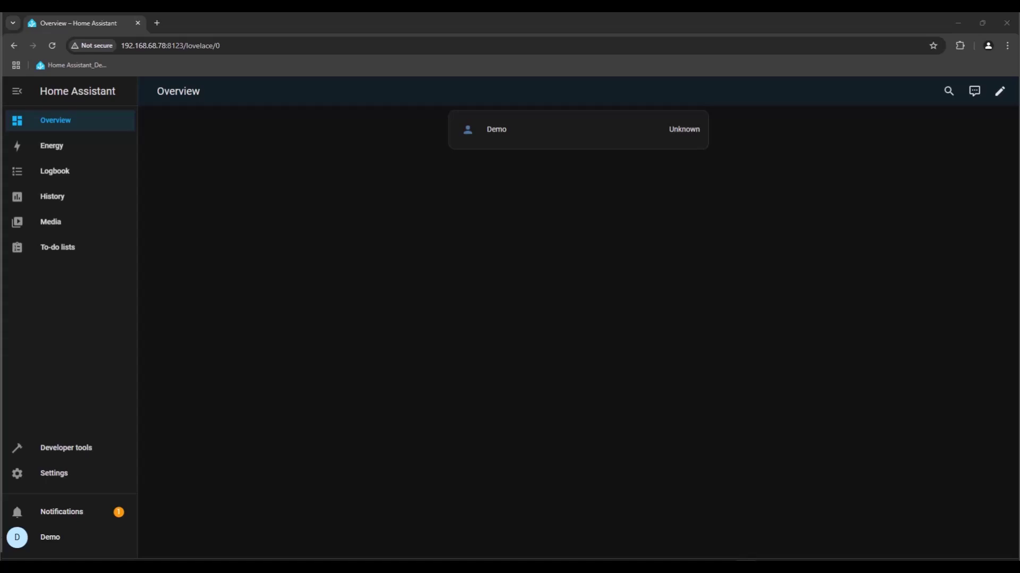
# Turn on Advanced mode in the Demo profile and go to Settings > Add-ons.
pyautogui.click(50, 538)
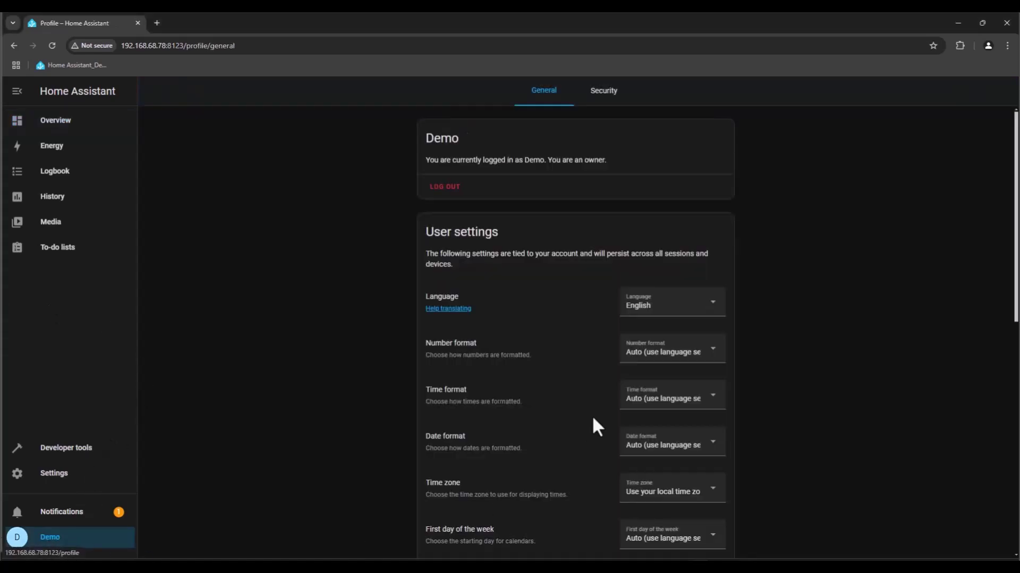
pyautogui.scroll(-4, 594, 417)
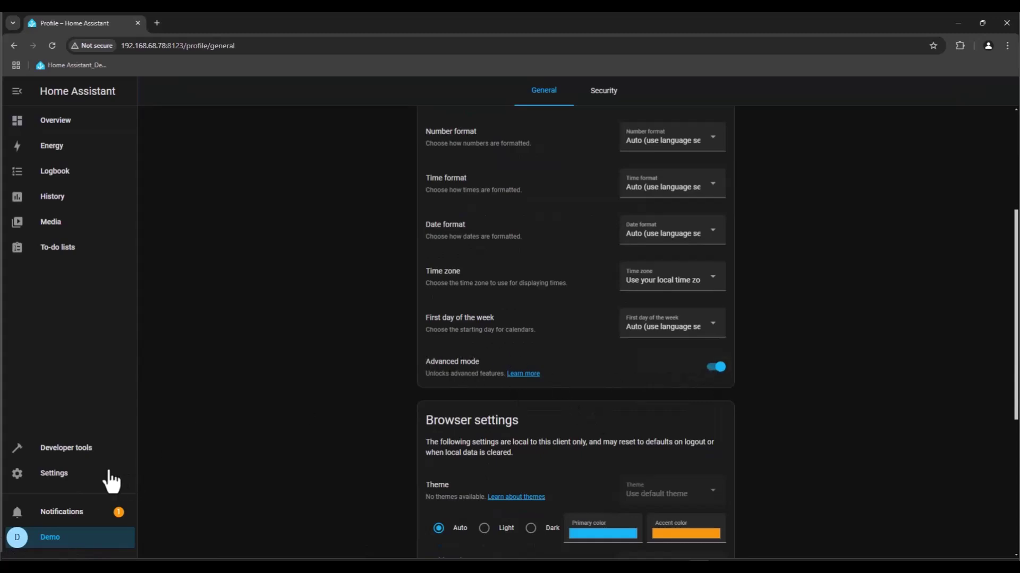
pyautogui.click(73, 478)
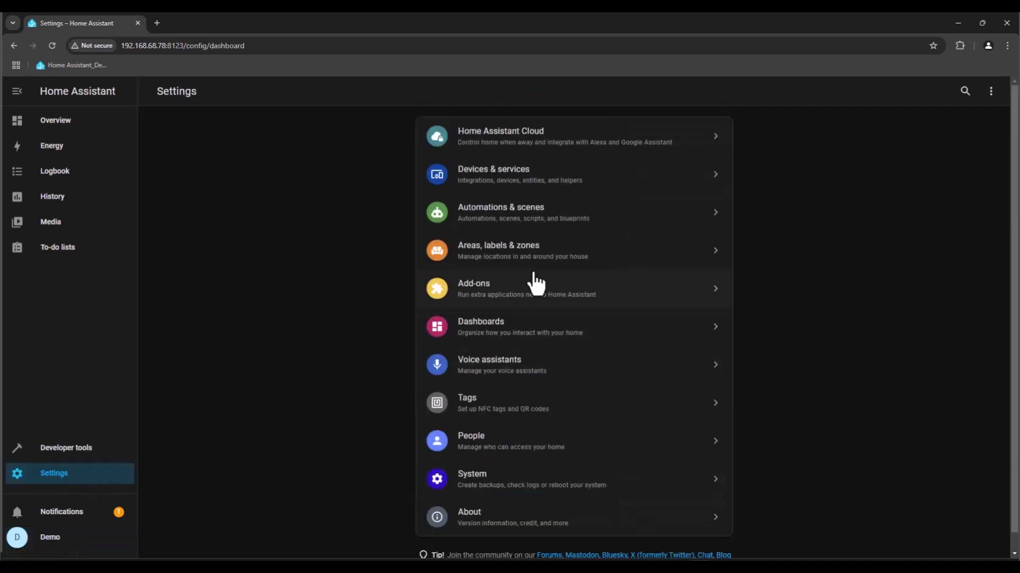
pyautogui.click(506, 303)
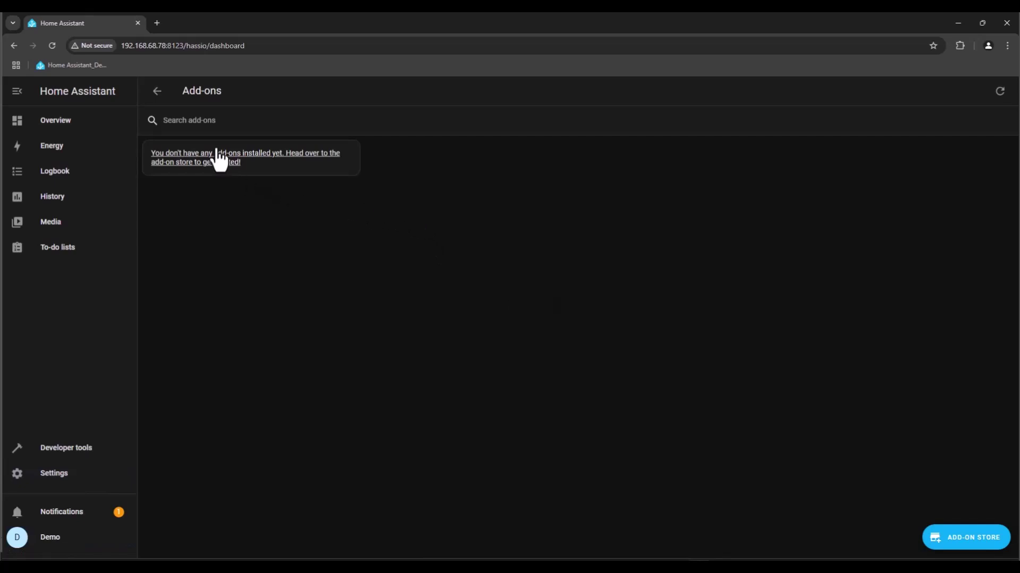
# Find Terminal & SSH in the add-on store, install it, and enable Show in sidebar.
pyautogui.click(217, 164)
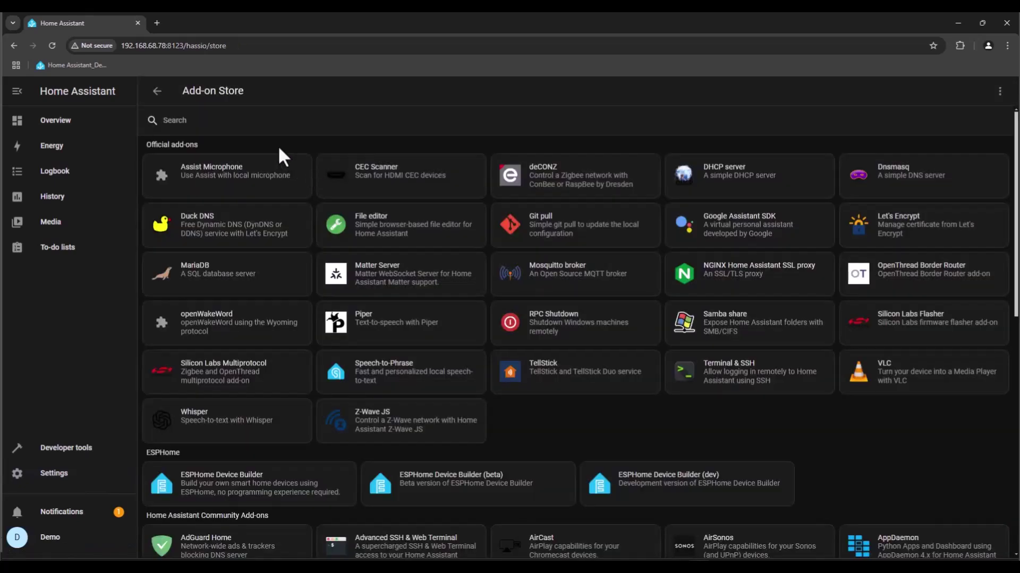
pyautogui.click(239, 121)
pyautogui.write('termina')
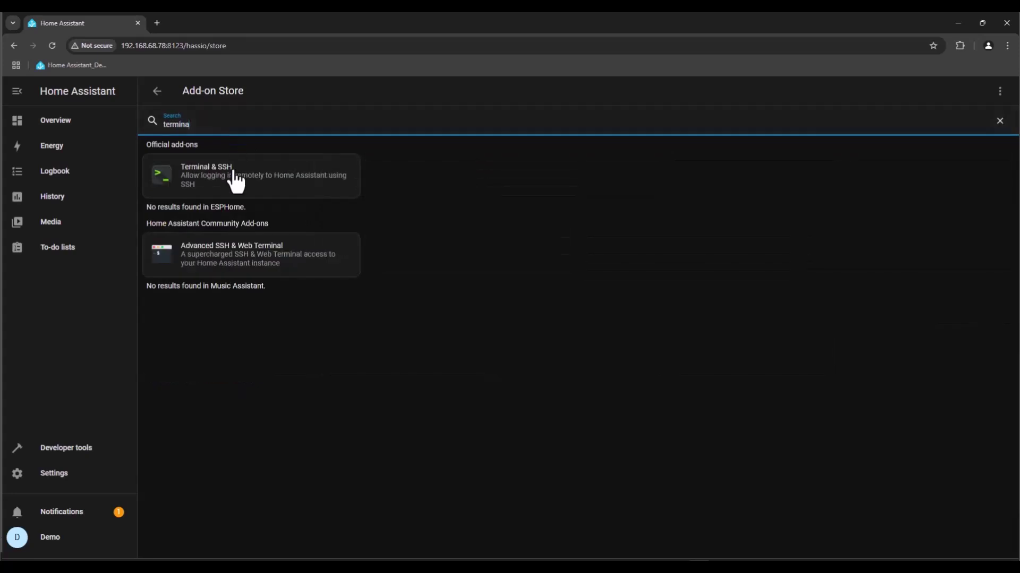
pyautogui.click(230, 189)
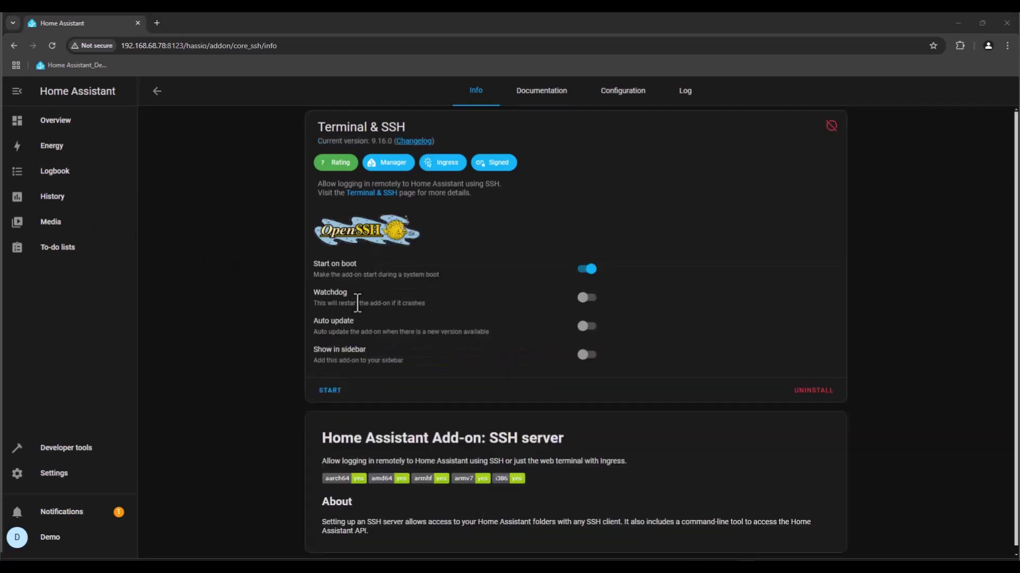
pyautogui.click(584, 355)
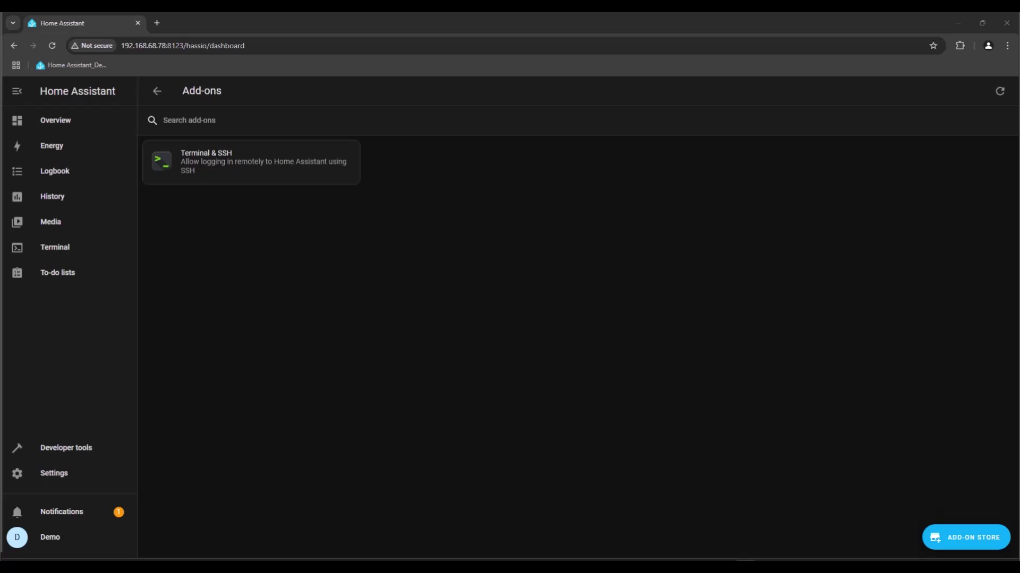
# Load hacs.xyz in a new Chrome tab.
pyautogui.click(157, 23)
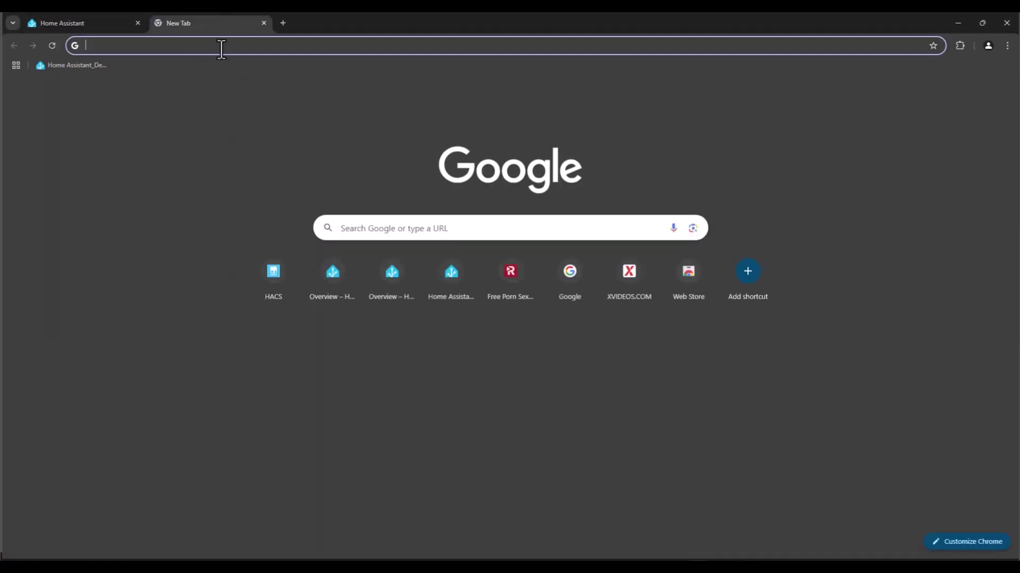
pyautogui.click(220, 45)
pyautogui.write('ha')
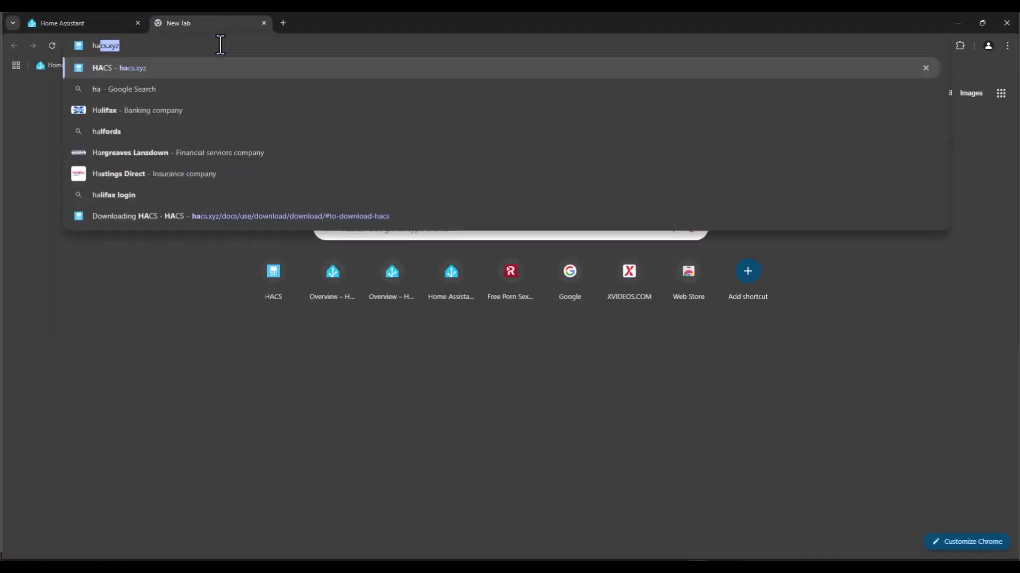
pyautogui.write('cs.xyz')
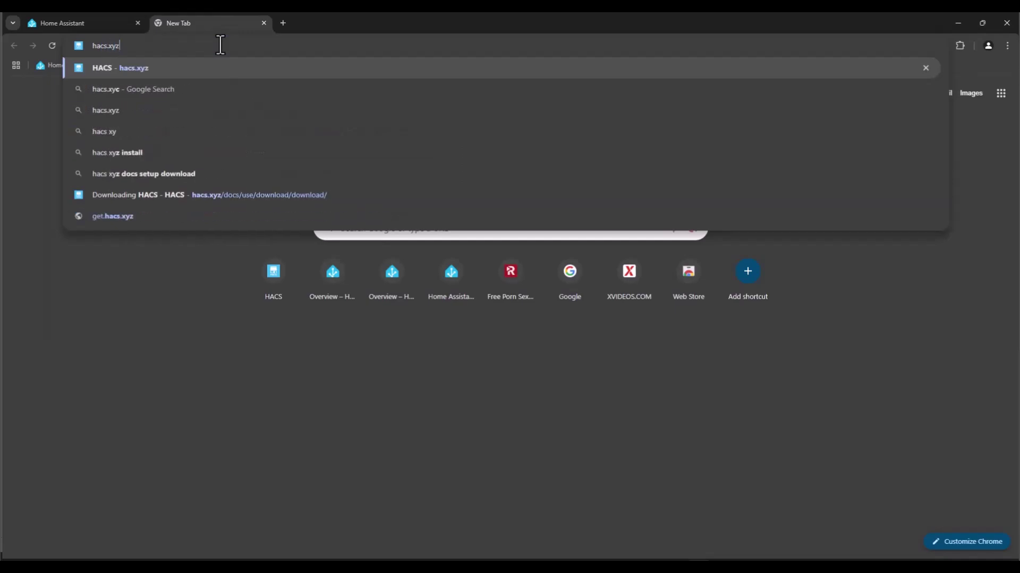
pyautogui.press('Return')
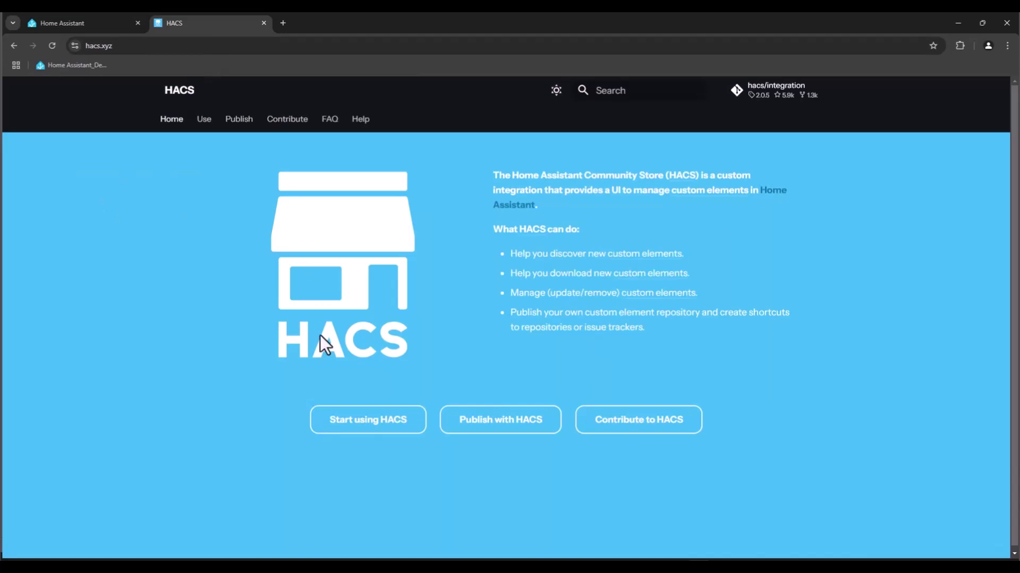
# Navigate to the Downloading HACS documentation page and read its OS/Supervised instructions.
pyautogui.click(346, 422)
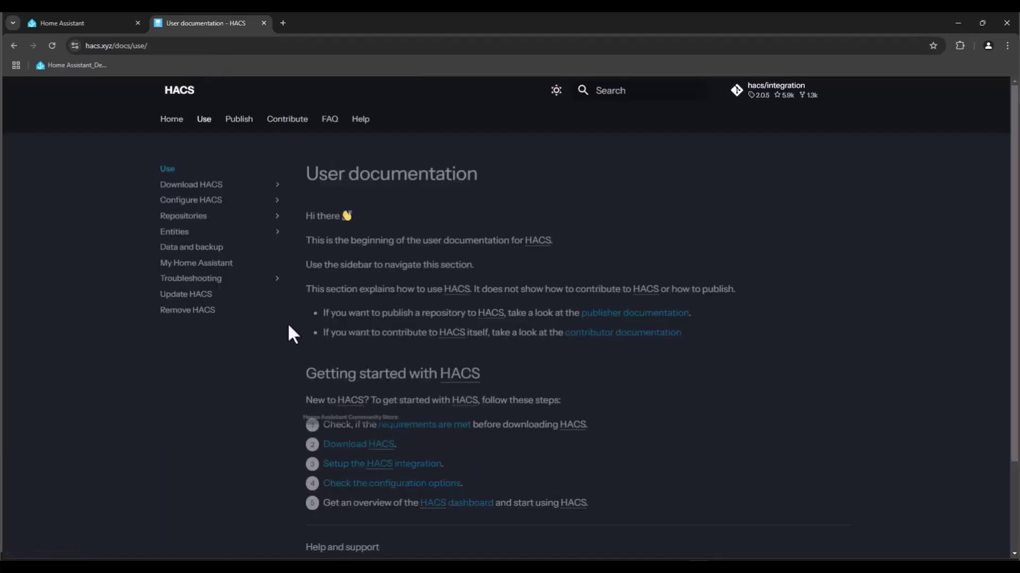
pyautogui.click(213, 187)
pyautogui.click(223, 216)
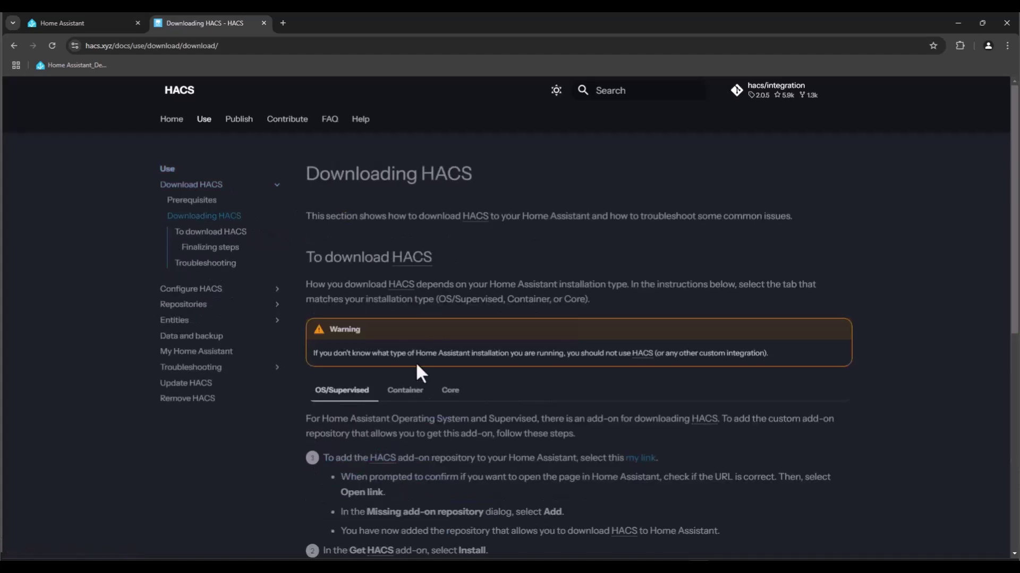
pyautogui.scroll(-1, 423, 309)
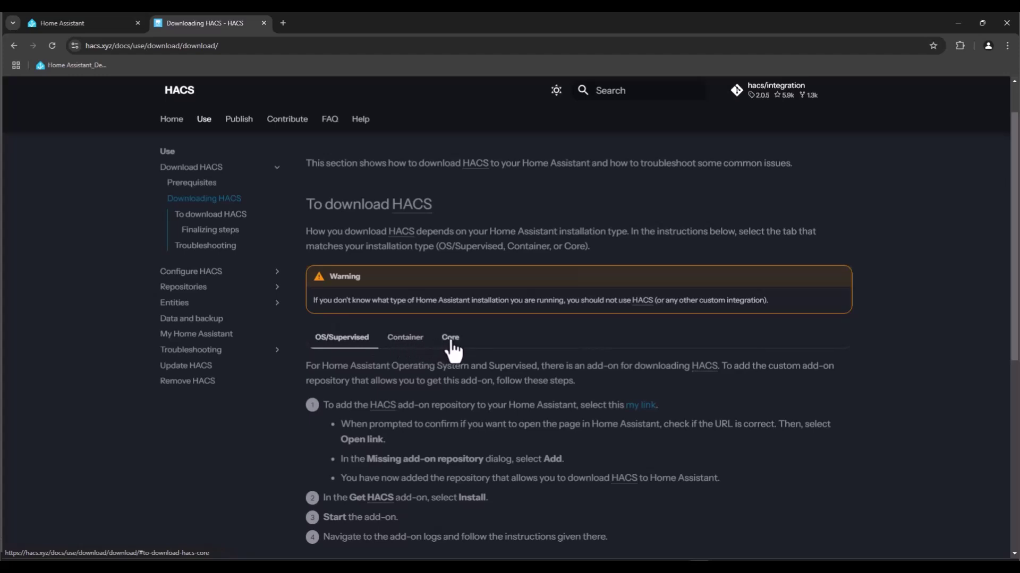
pyautogui.scroll(-2, 452, 350)
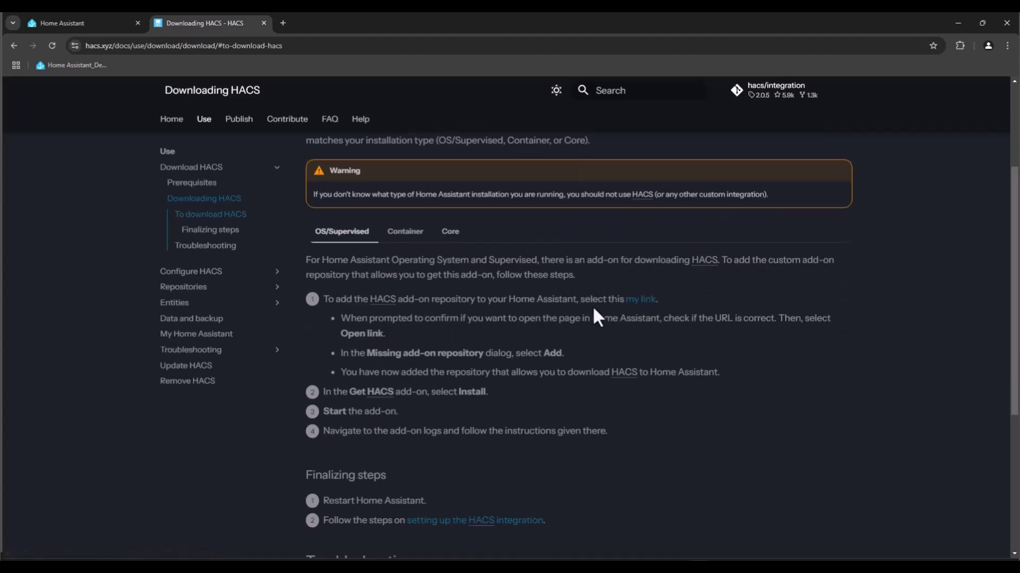
# Add the HACS add-on repository to the local Home Assistant through the documentation's link.
pyautogui.click(641, 299)
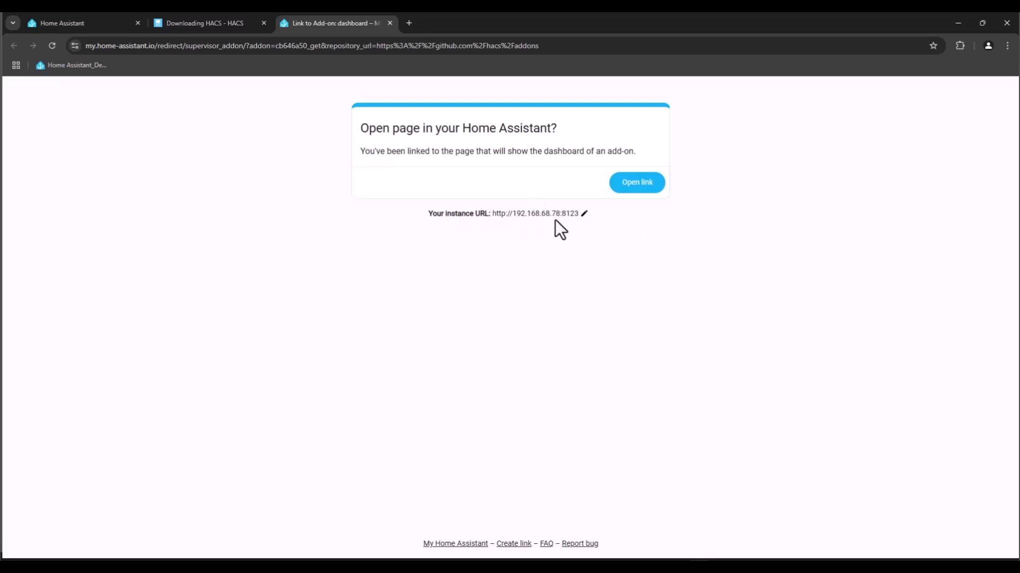
pyautogui.click(637, 189)
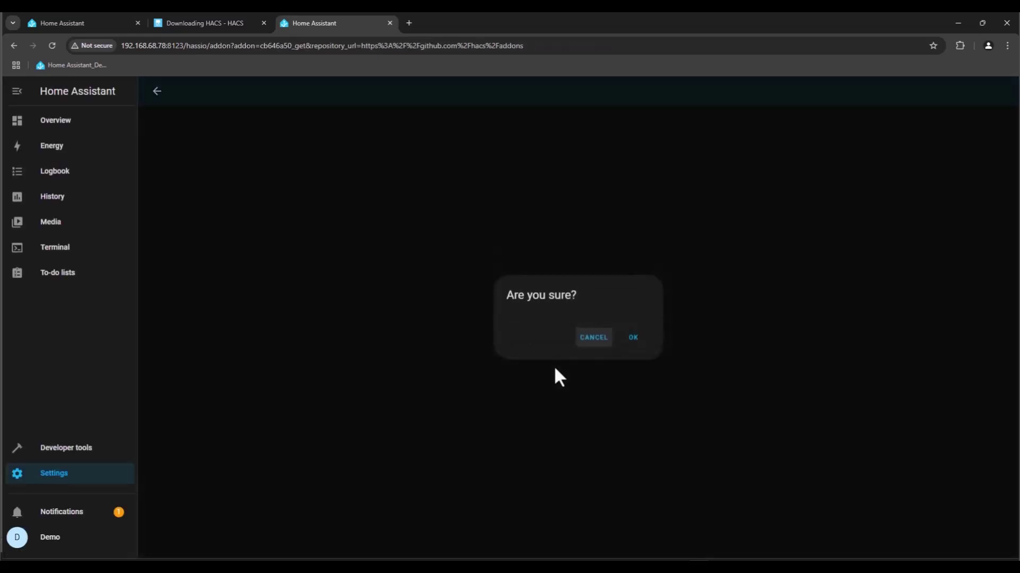
pyautogui.click(633, 339)
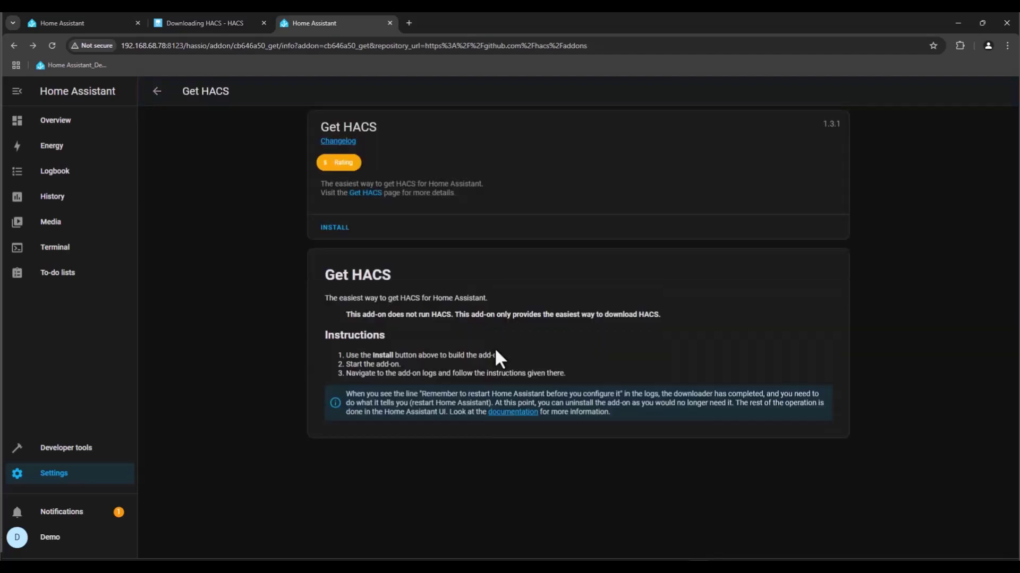
# Install the Get HACS add-on, enable Start on boot, and start it.
pyautogui.click(334, 228)
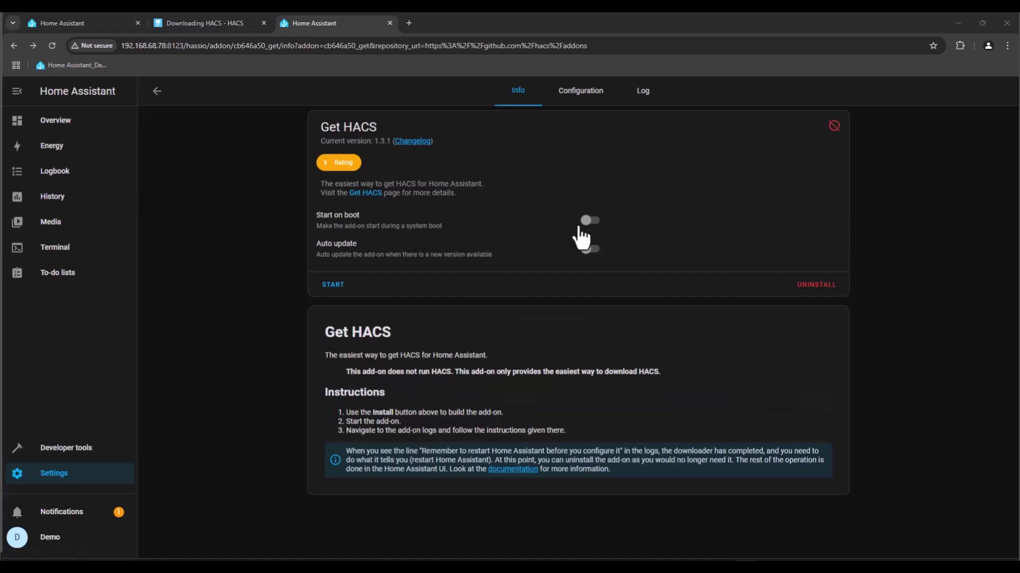
pyautogui.click(588, 221)
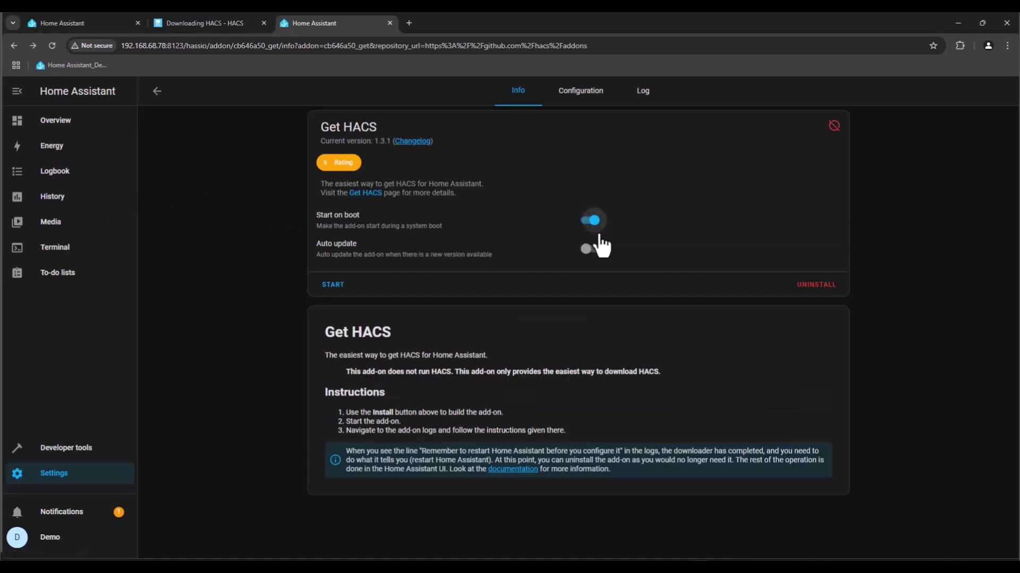
pyautogui.click(338, 290)
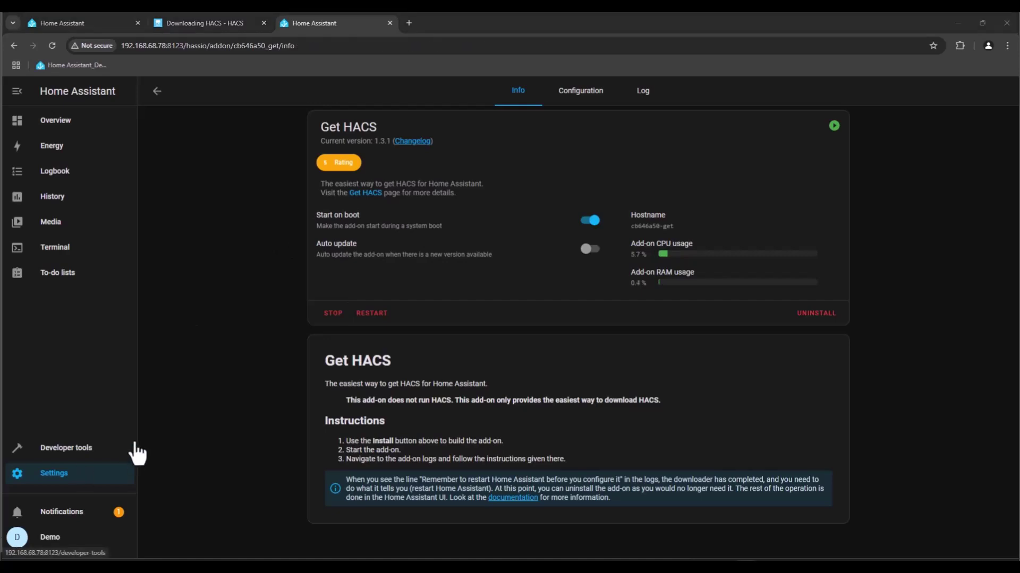
# Do a full Home Assistant restart from the System settings power menu.
pyautogui.click(72, 478)
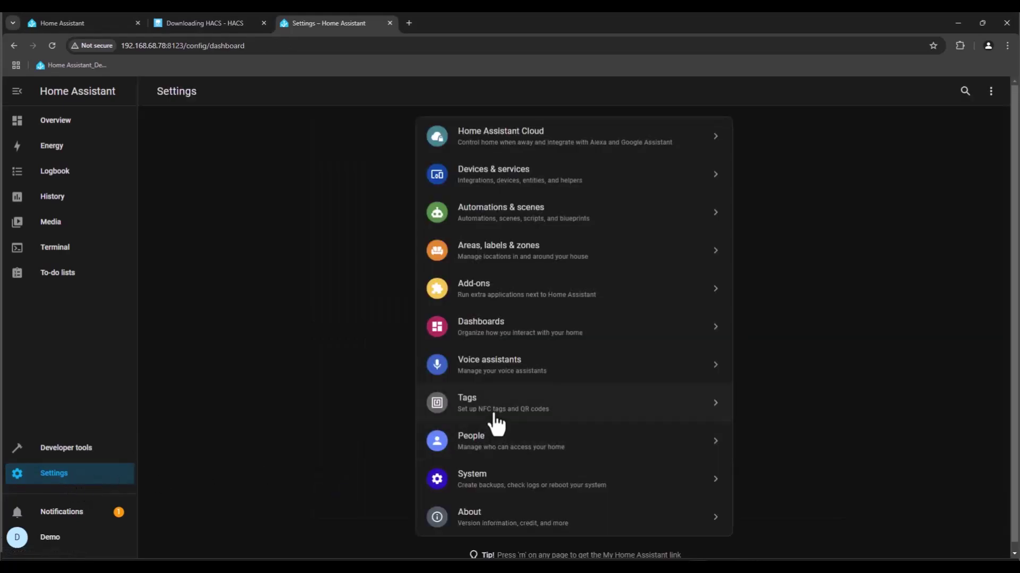
pyautogui.click(499, 468)
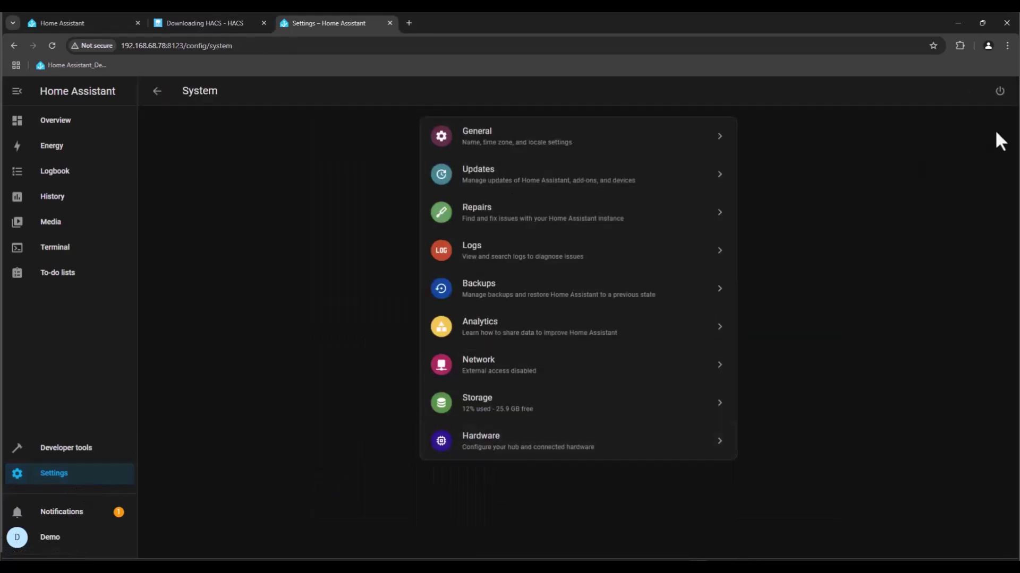
pyautogui.click(999, 91)
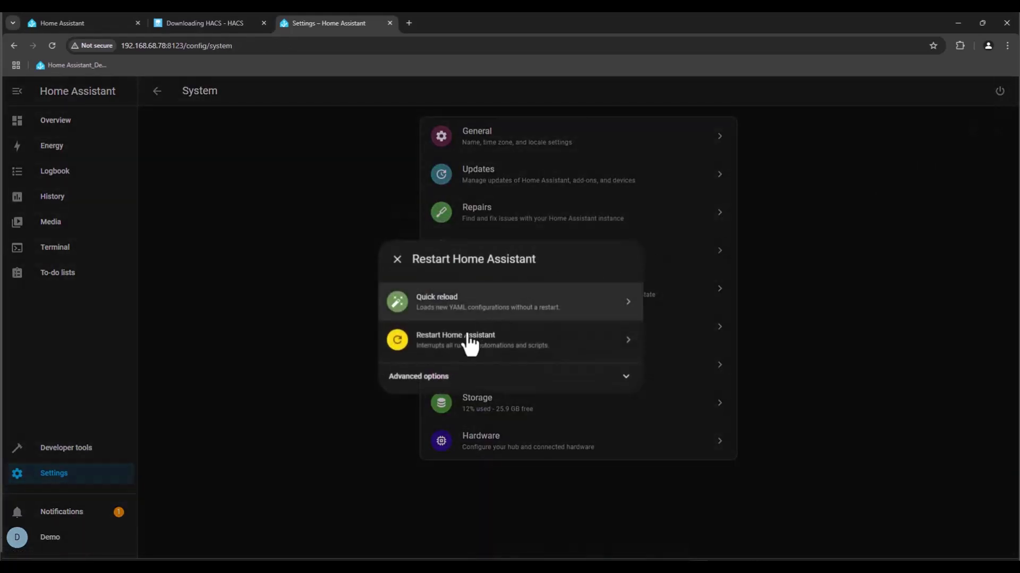
pyautogui.click(467, 347)
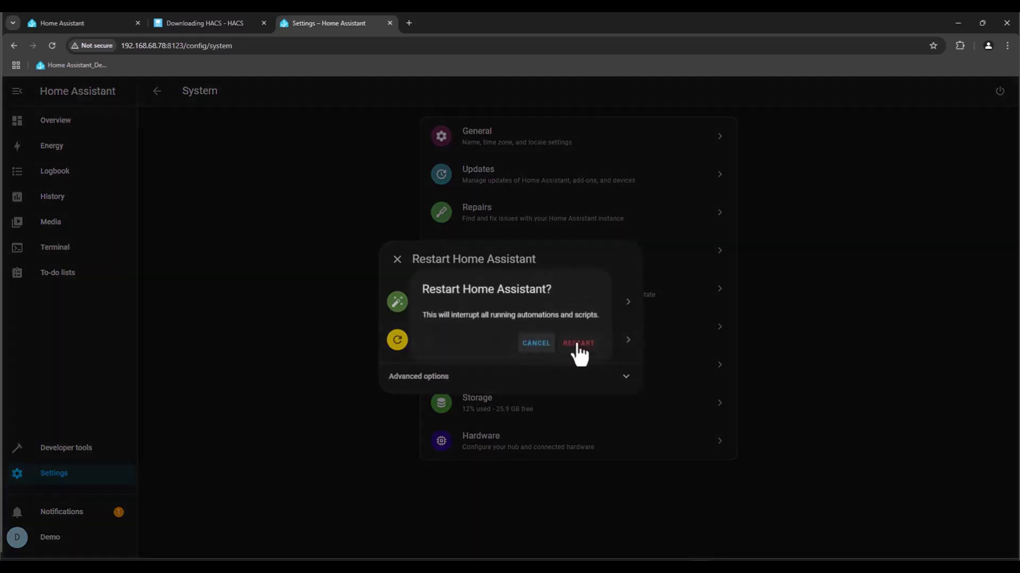
pyautogui.click(579, 345)
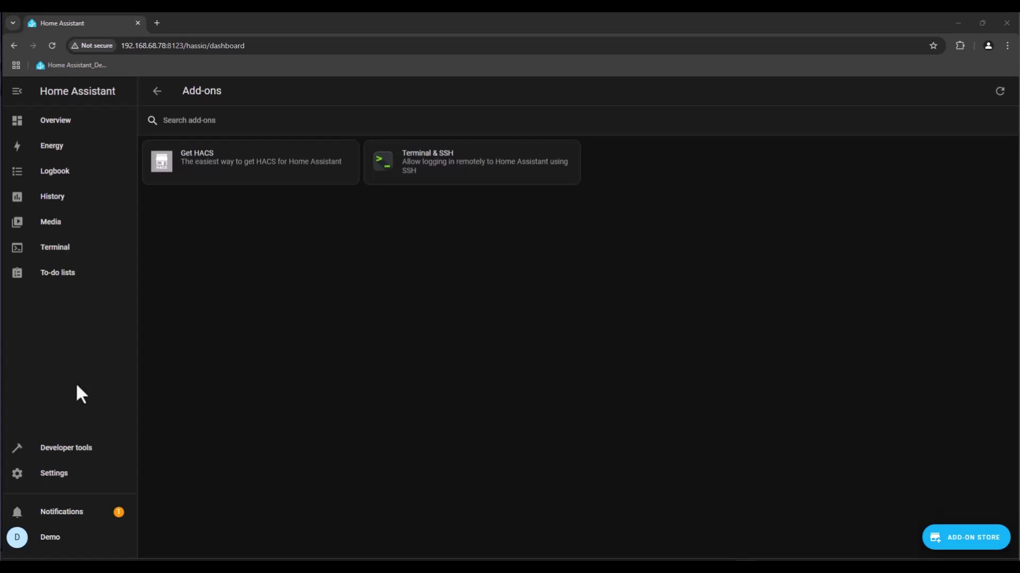
# From Devices & services, add a new integration by searching 'hacs' and selecting HACS.
pyautogui.click(55, 478)
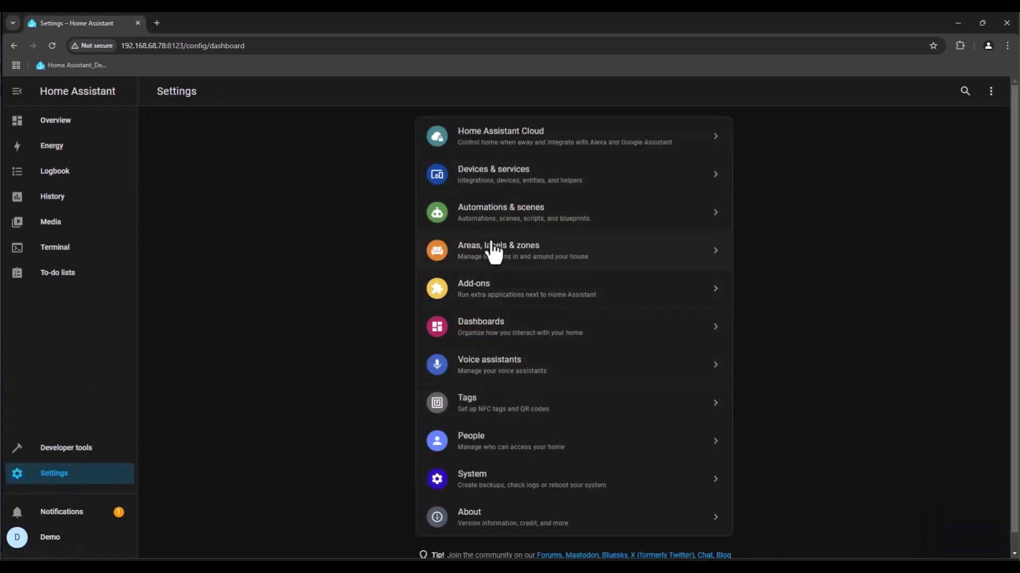
pyautogui.click(510, 180)
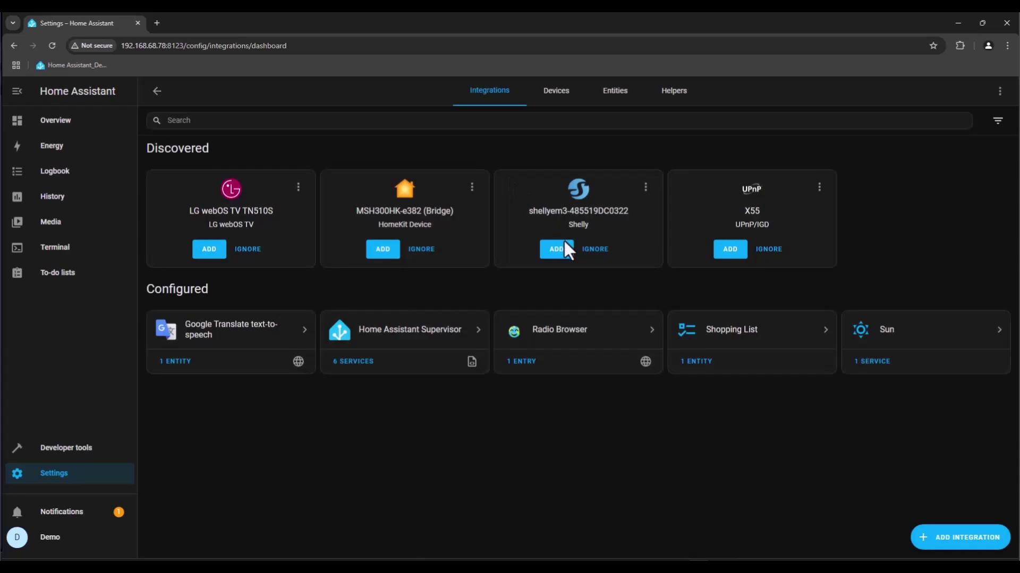
pyautogui.click(962, 545)
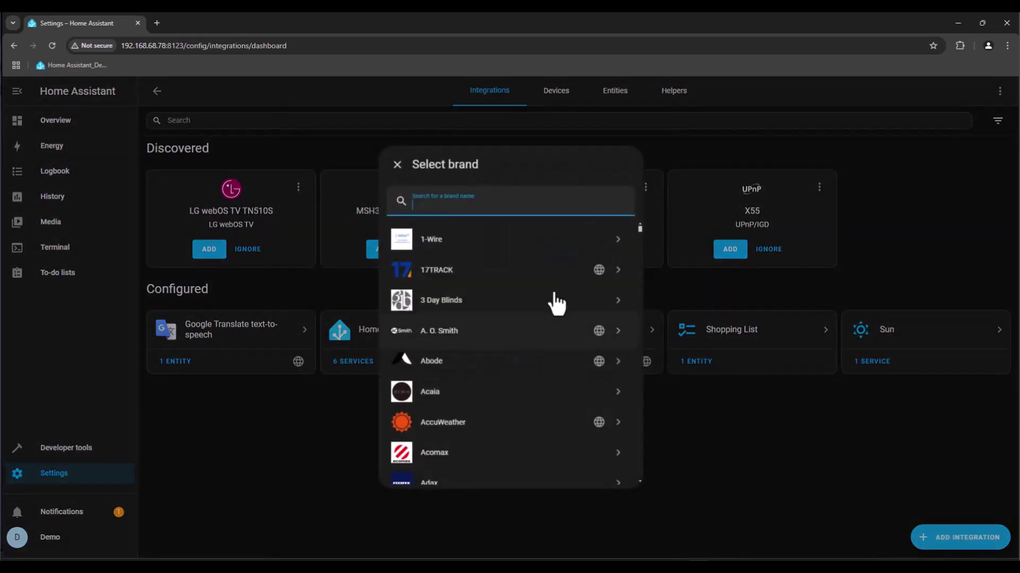
pyautogui.write('hacs')
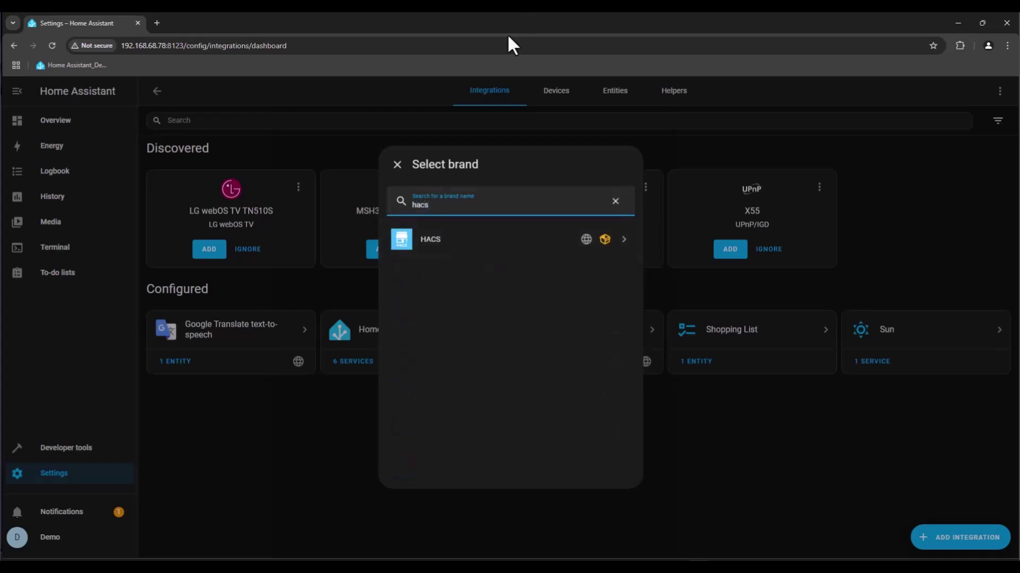
pyautogui.click(488, 240)
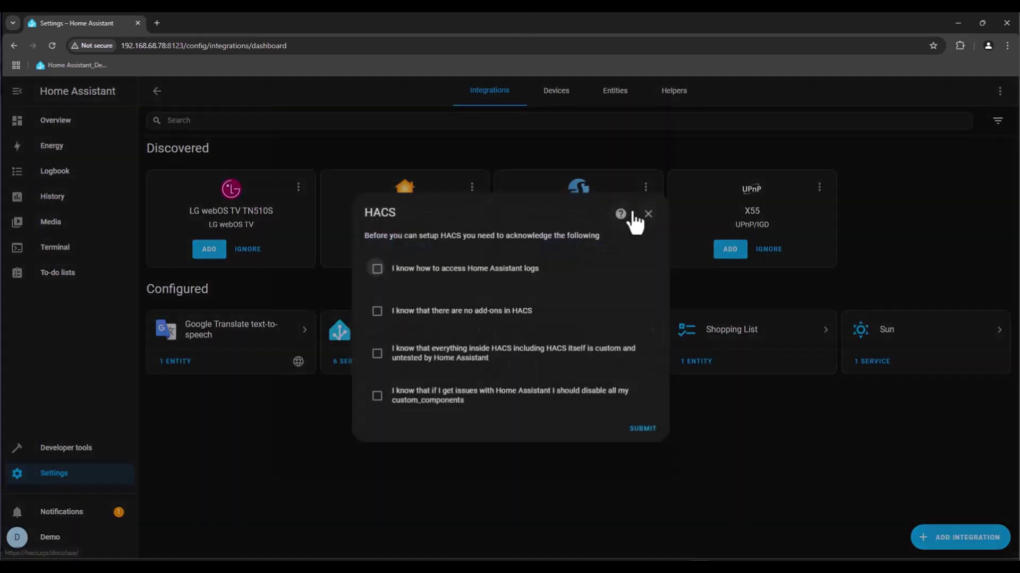
# Tick all four HACS acknowledgements: log access, no add-ons, custom untested content, disabling components.
pyautogui.click(378, 270)
pyautogui.click(378, 314)
pyautogui.click(377, 356)
pyautogui.click(379, 397)
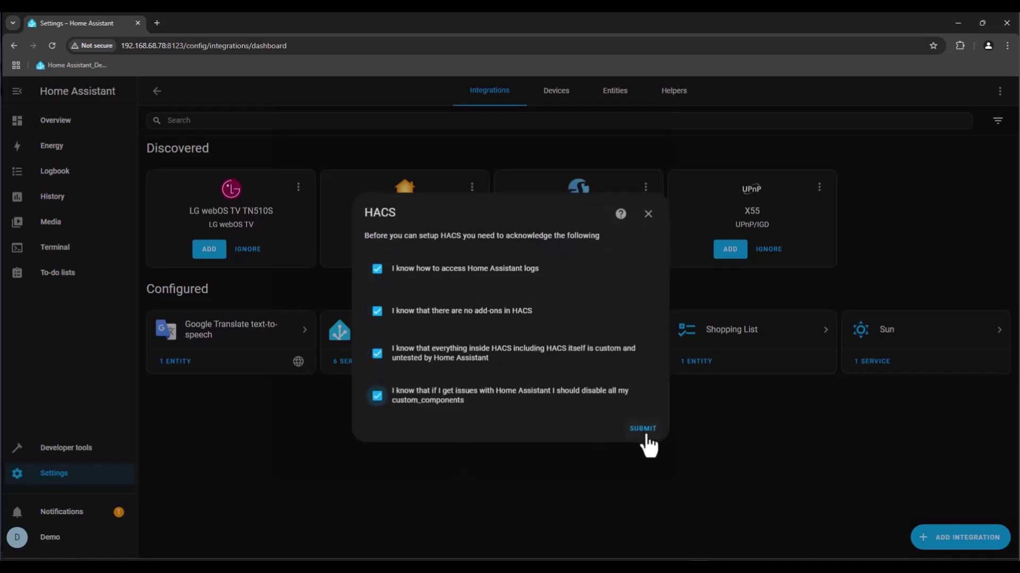
# Submit the HACS acknowledgements to reach the GitHub device activation step.
pyautogui.click(643, 429)
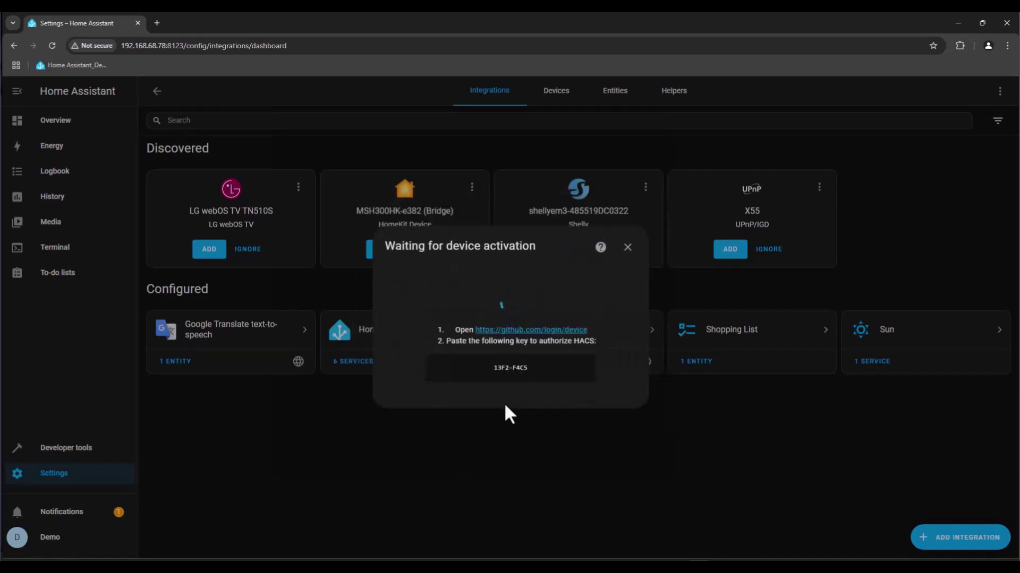